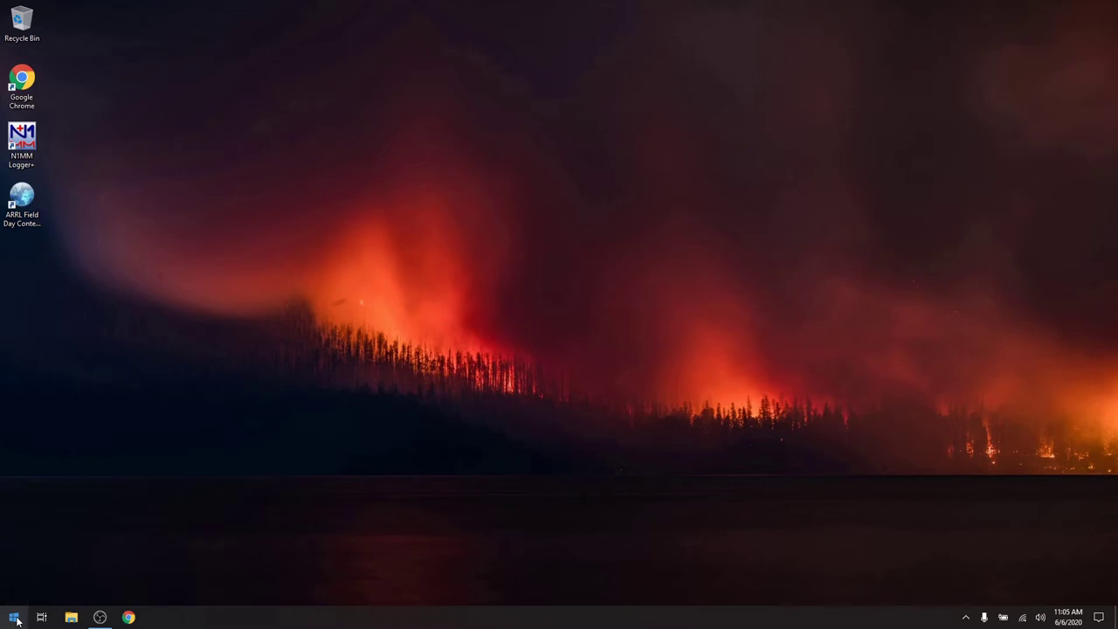
Step: Open Device Manager from the Start menu and expand Ports (COM & LPT) to show COM5, COM4 and COM3
right_click(17, 620)
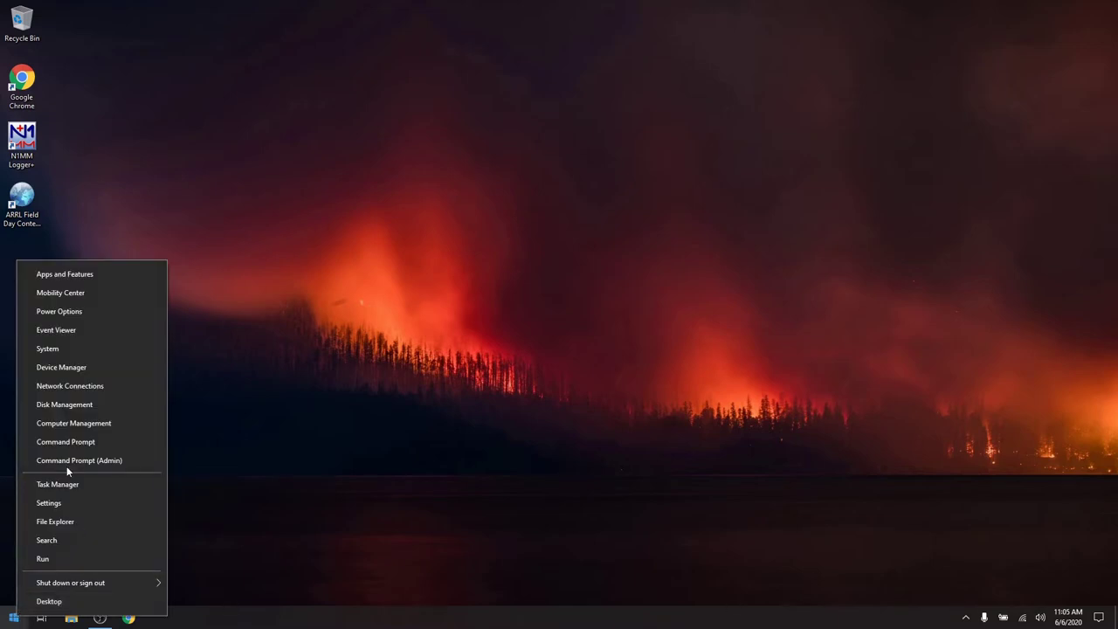
click(66, 368)
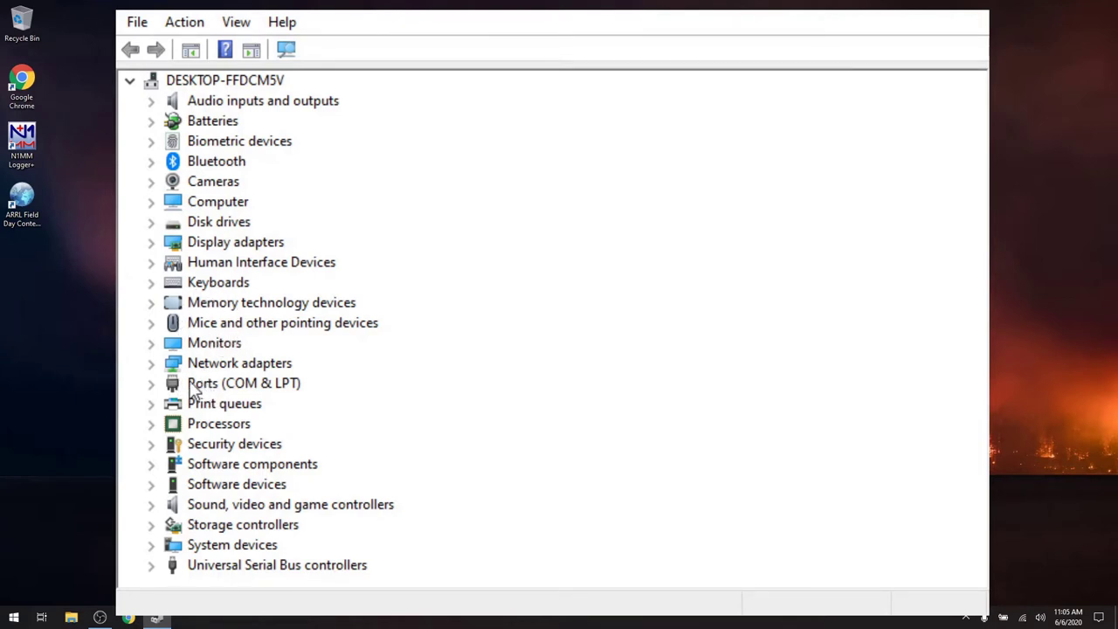
click(151, 385)
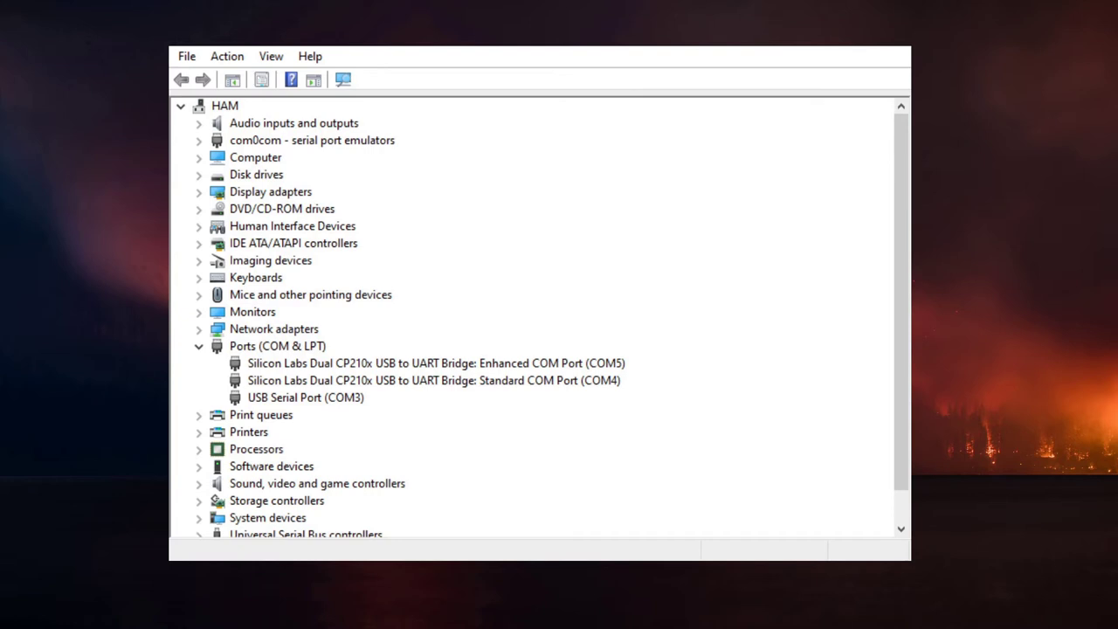
Step: Select USB Serial Port (COM3), confirm the new CP210x COM6 and COM7 entries, and close Device Manager
click(306, 398)
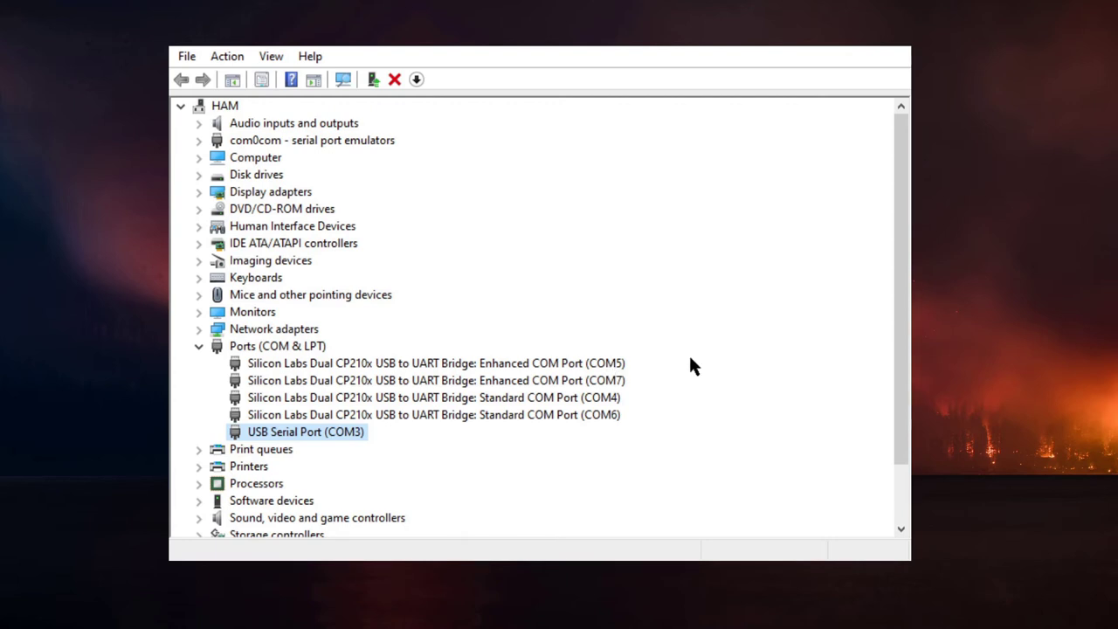
click(890, 44)
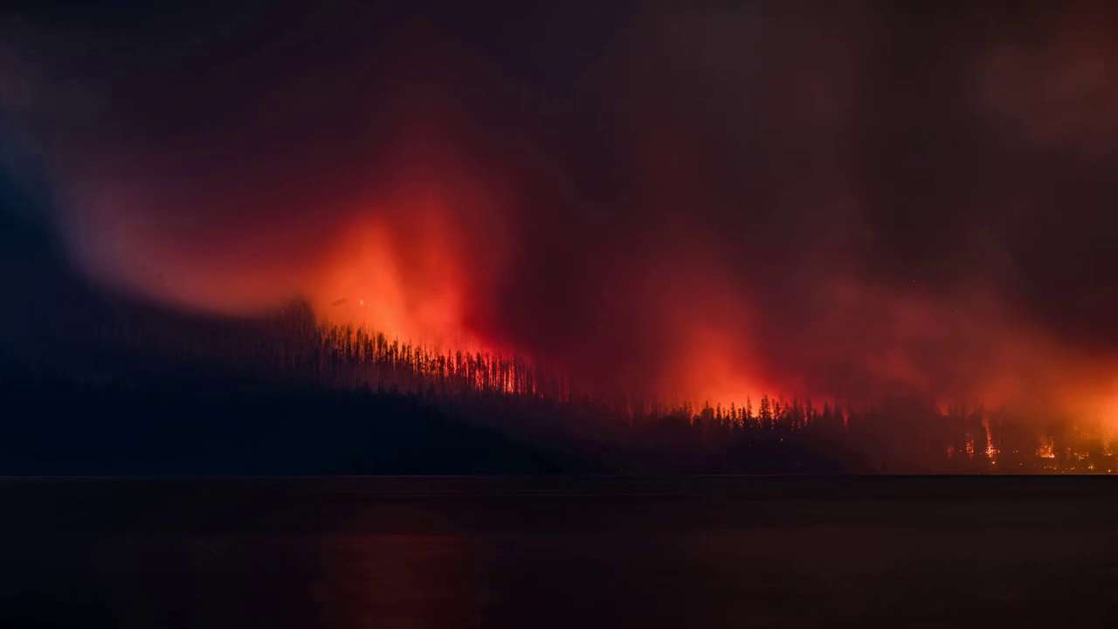
Step: Move the PuTTY Configuration window to the centre of the screen
drag(0, 246, 463, 179)
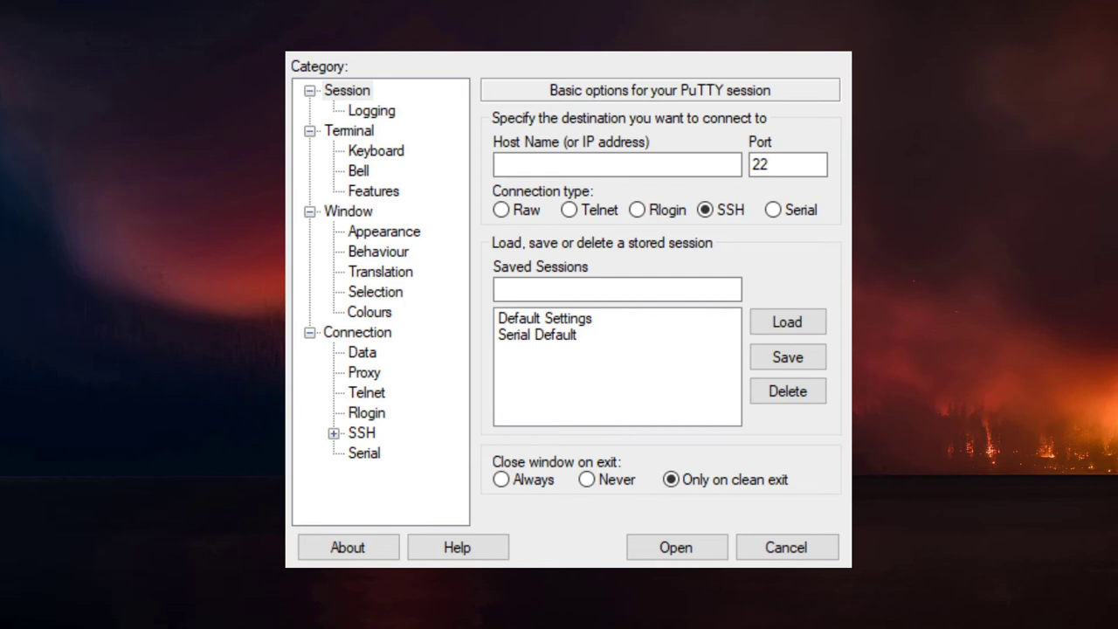
Step: On the Serial page, change the serial line from COM1 to COM3 and check the 9600 baud speed
click(364, 453)
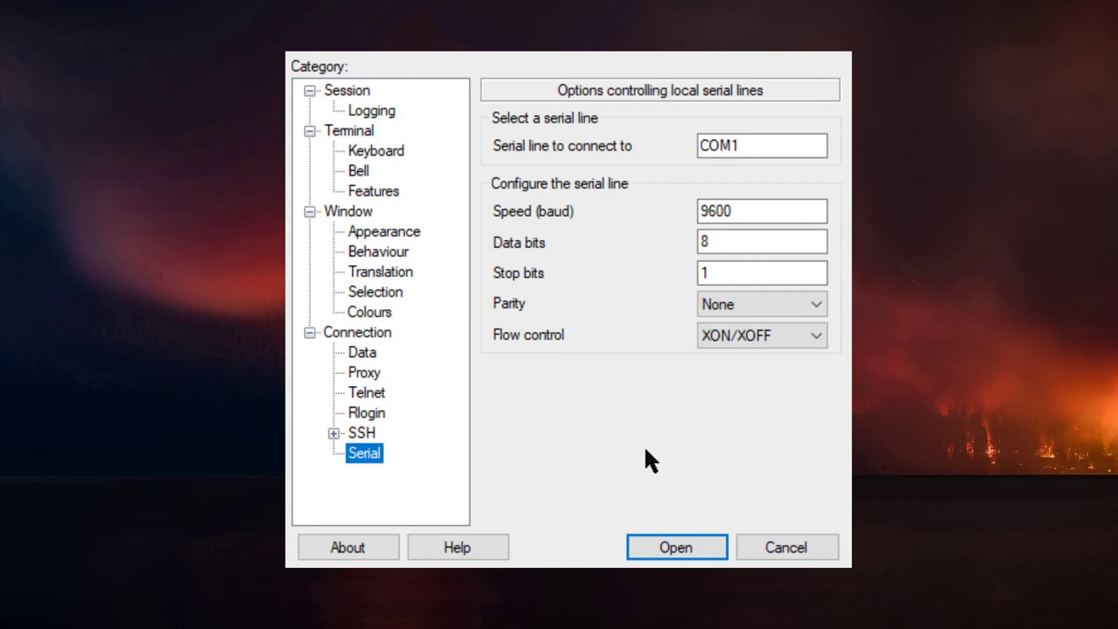
click(744, 146)
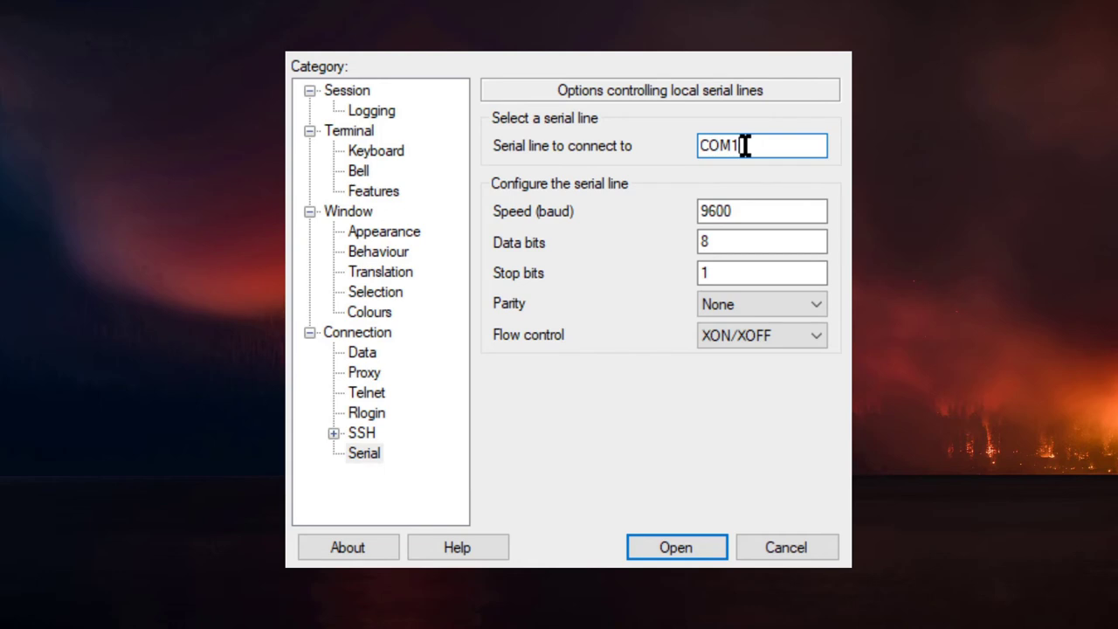
key(BackSpace)
text(3)
double_click(776, 211)
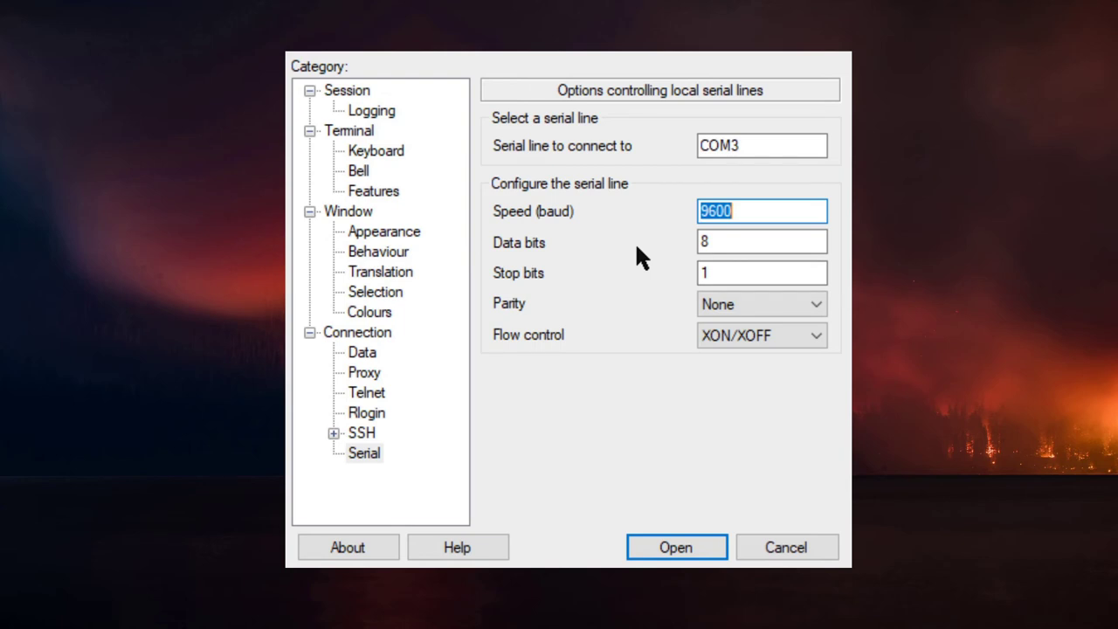
Step: Change the serial flow control from XON/XOFF to RTS/CTS
click(818, 332)
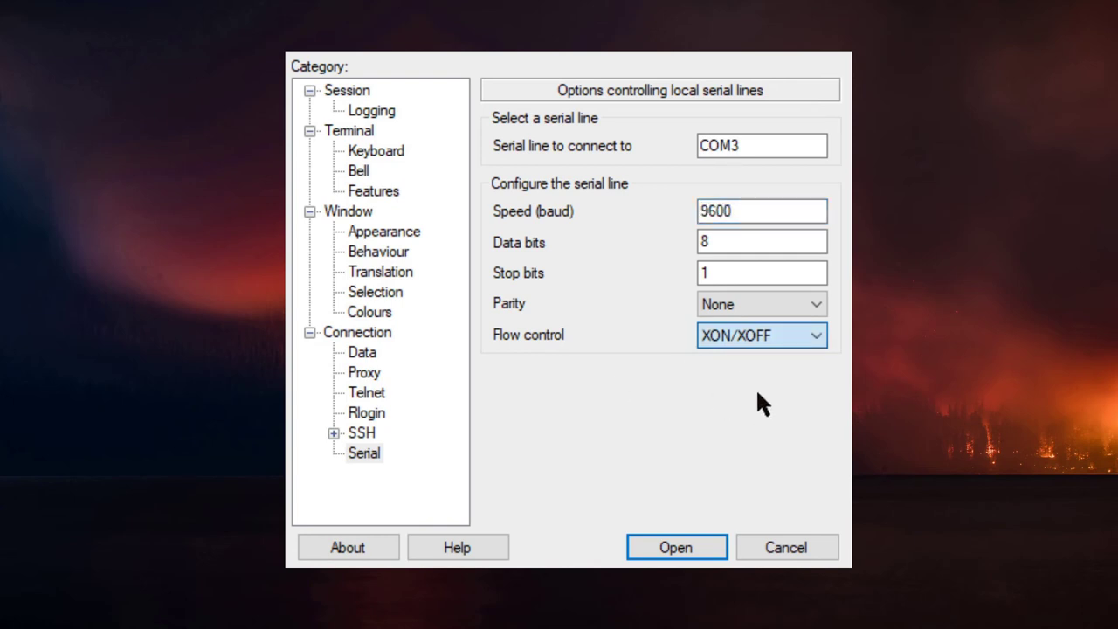
key(Down)
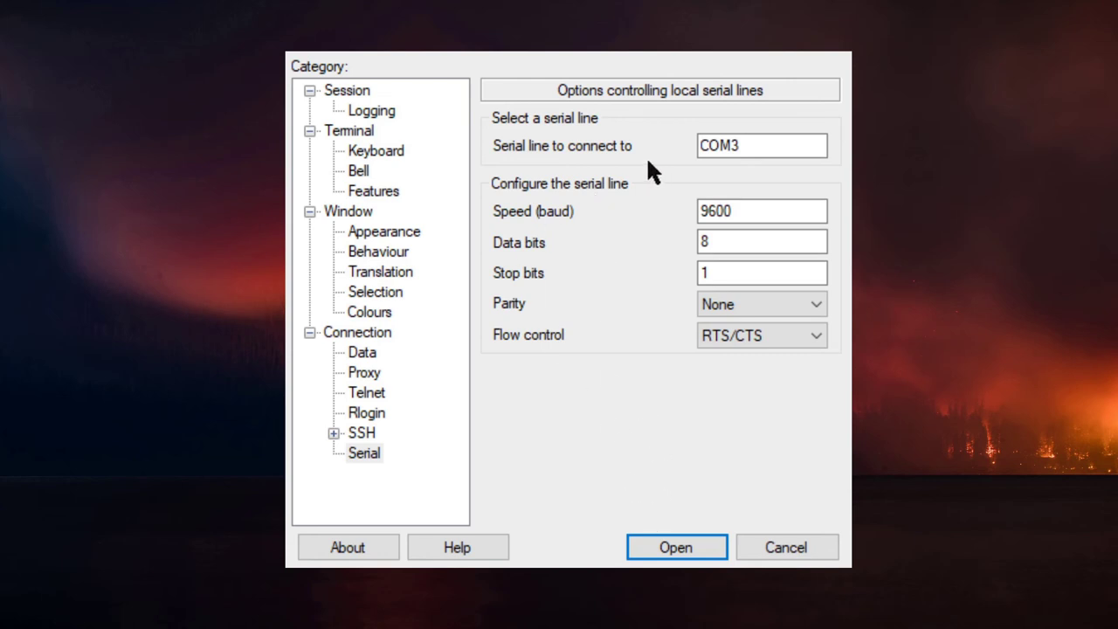
Step: On the Session page, choose the Serial connection type for COM3 at 9600 baud
click(345, 91)
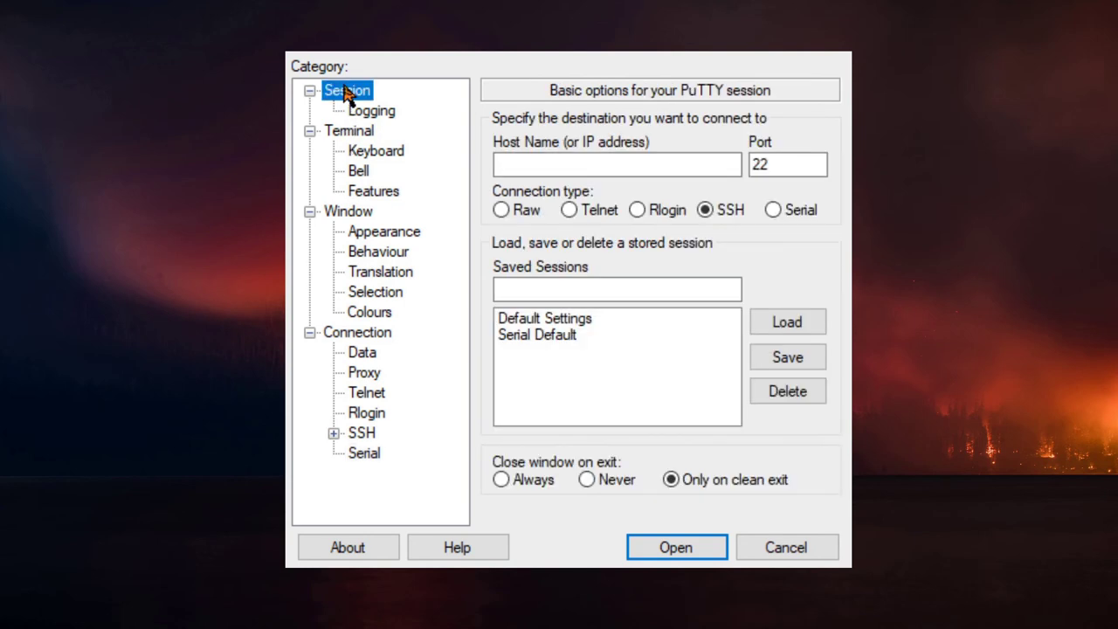
click(773, 211)
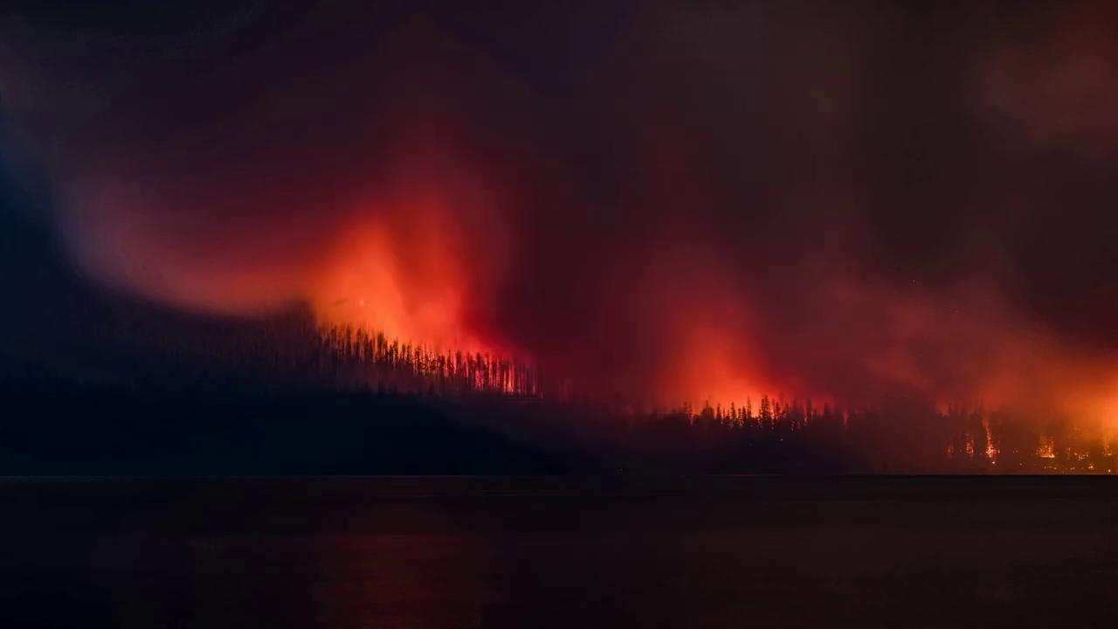
Step: Move the new COM3 PuTTY terminal window to the centre of the screen
drag(67, 219, 491, 189)
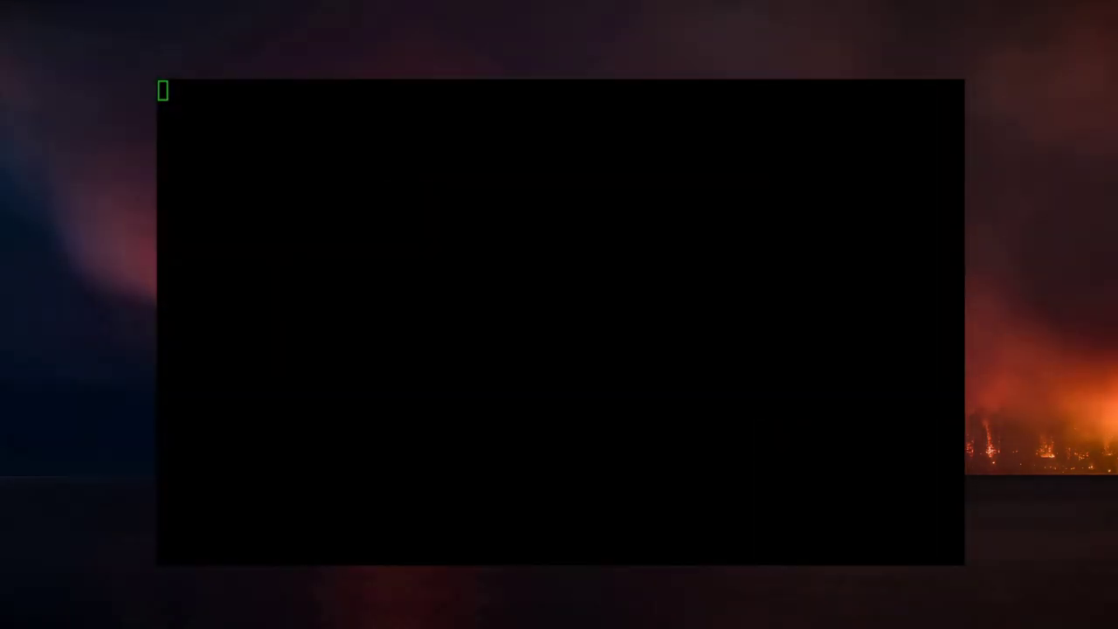
Step: Focus the COM3 terminal and send Enter to get the TNC's cmd: prompt
click(560, 215)
key(Return)
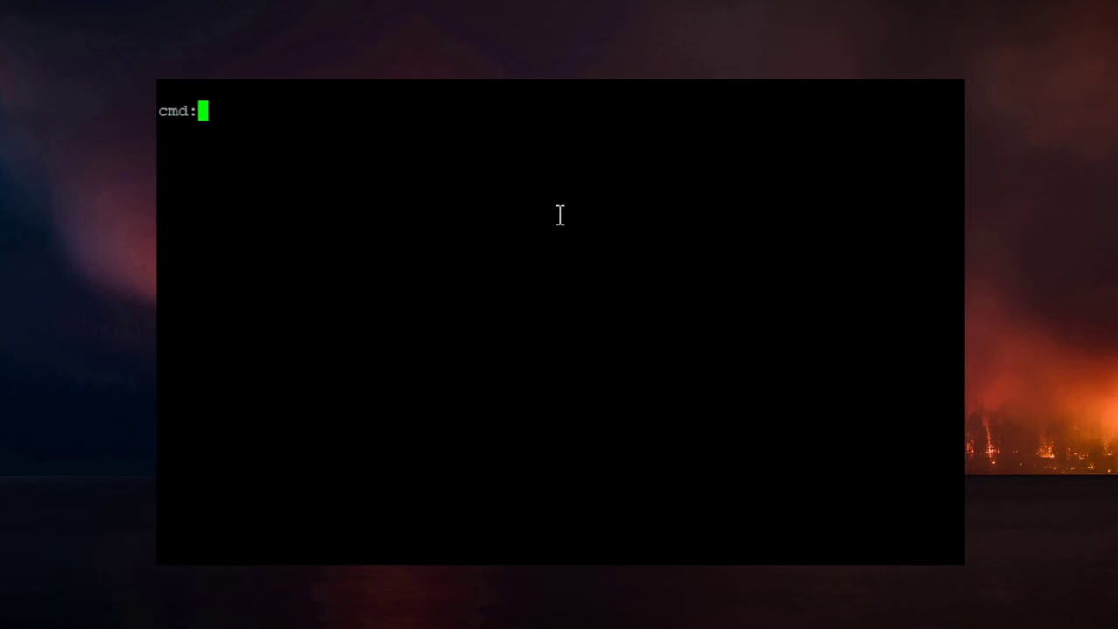
Step: Send 'CONNECT ECSS VIA RAS220' to the TNC to reach the ECSS mailbox prompt
text(CONNE)
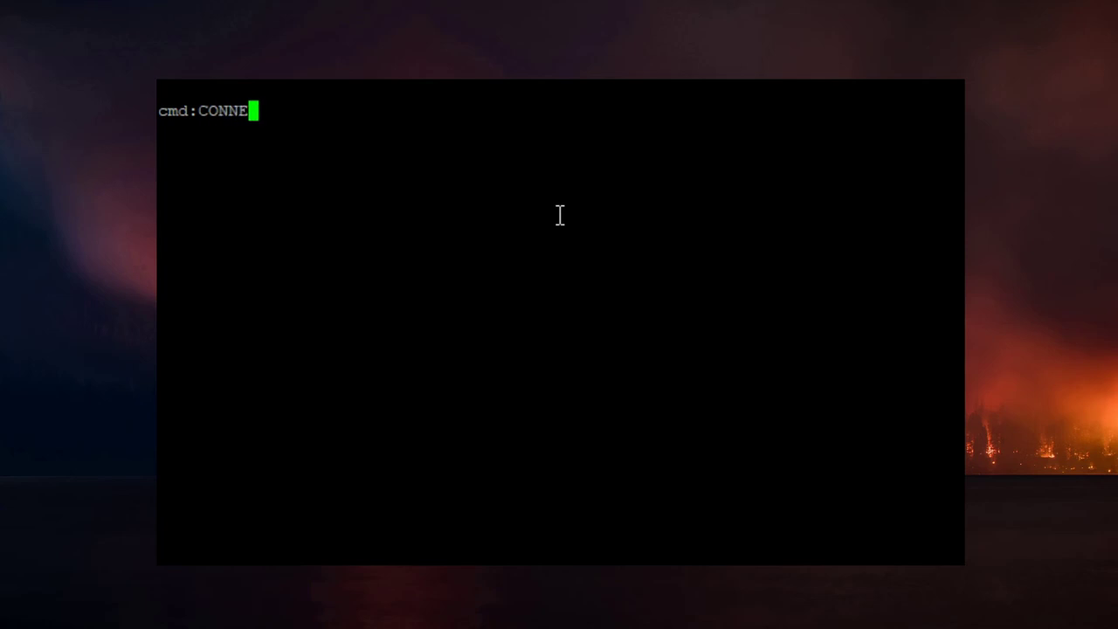
text(CT ECSS)
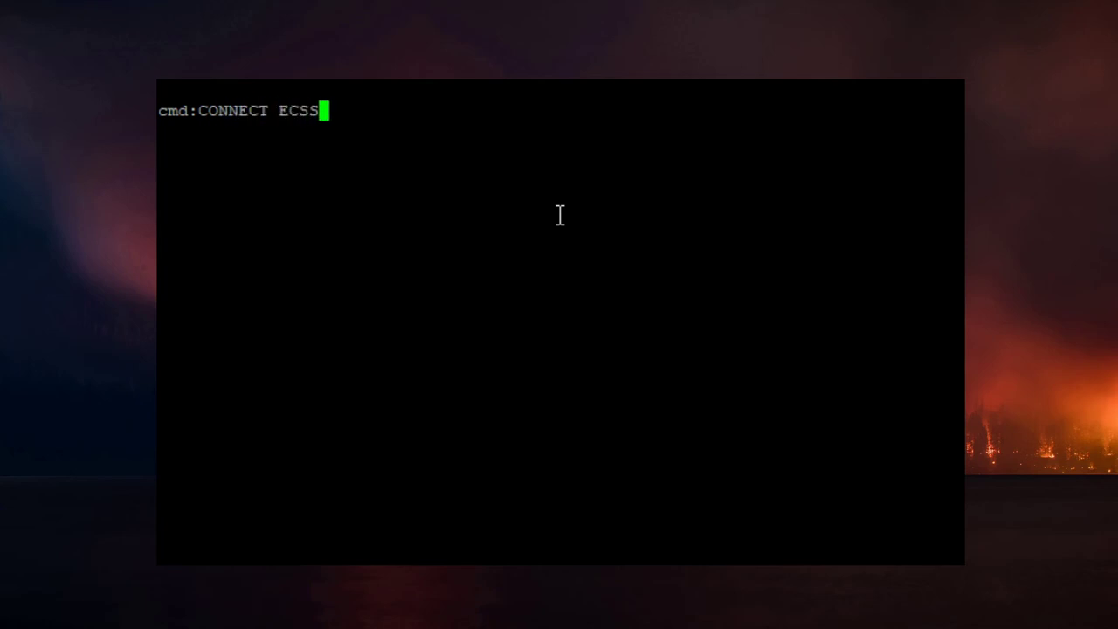
text( VIA R)
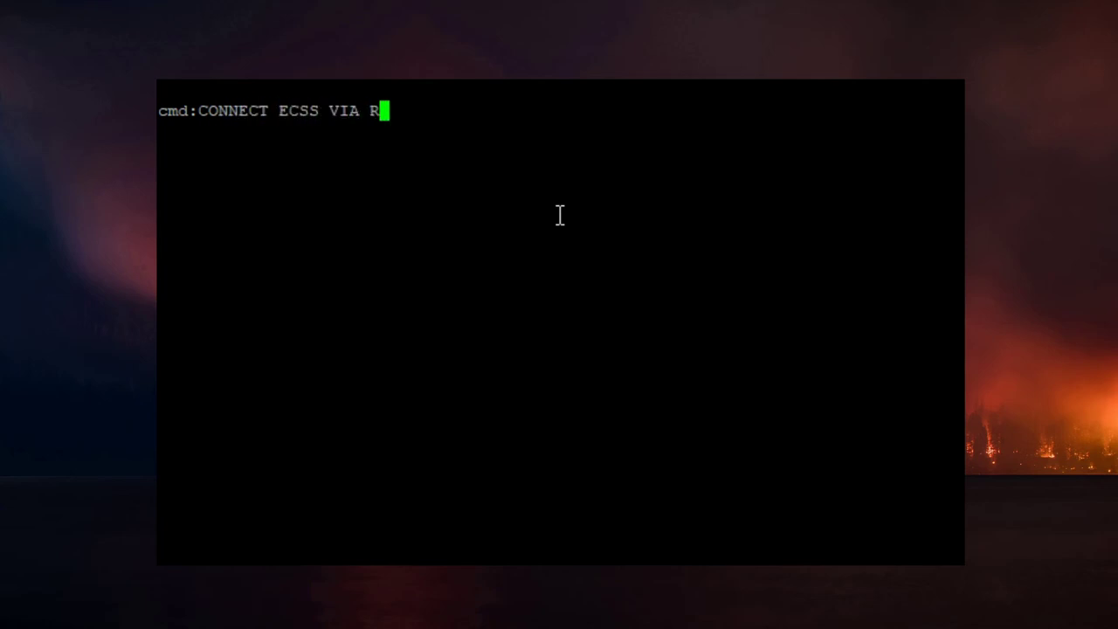
text(AS220)
key(Return)
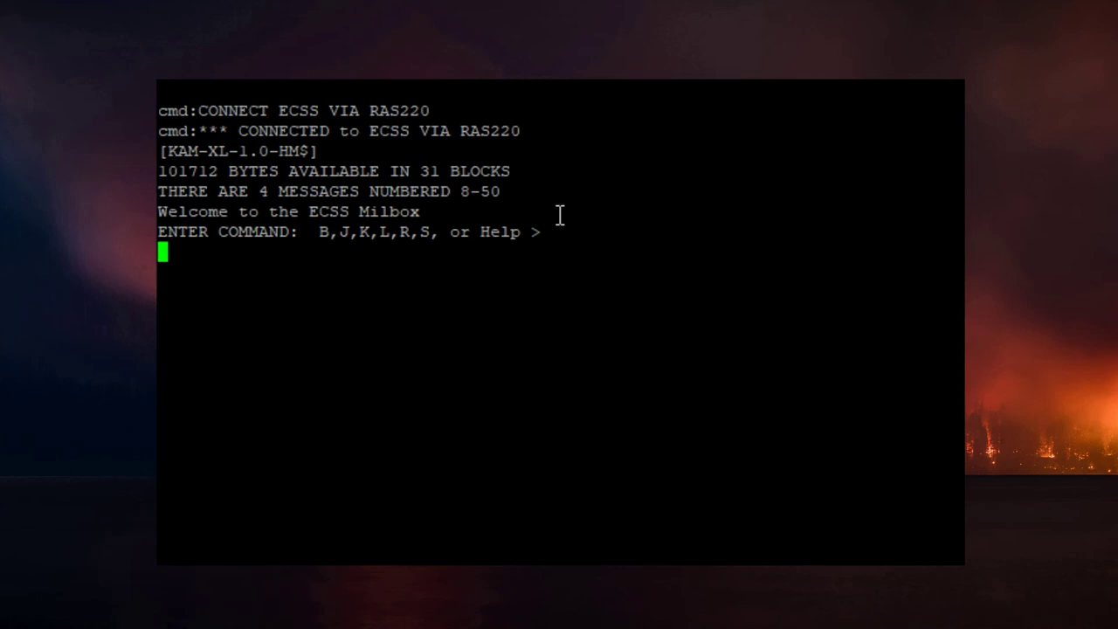
Step: List the ECSS mailbox messages with L, disconnect with B, and close the terminal session
text(L)
key(Return)
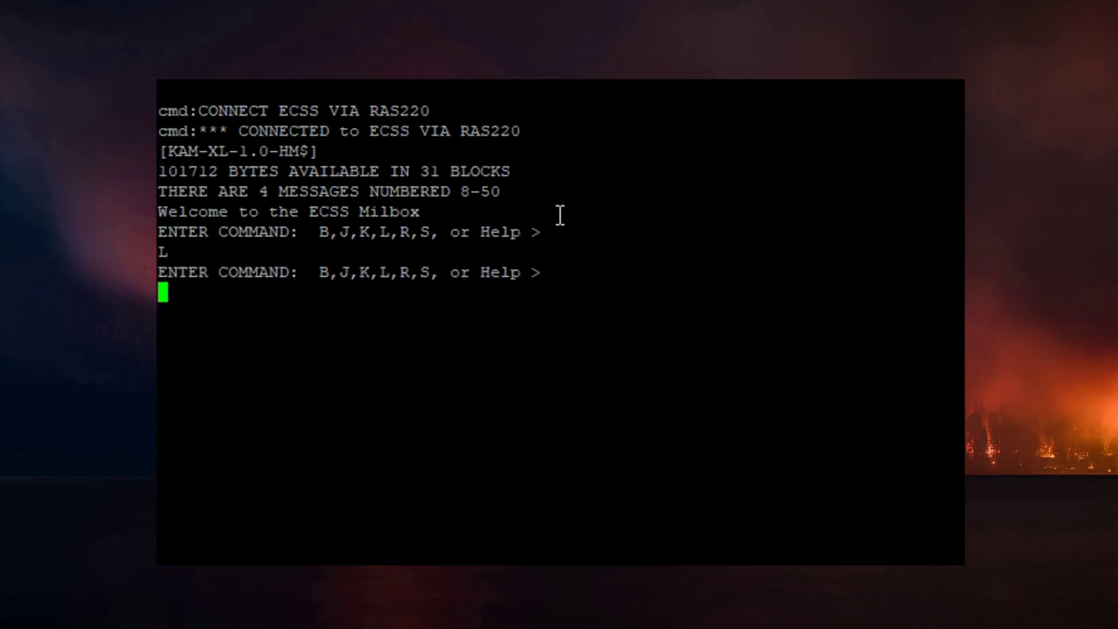
text(B)
key(Return)
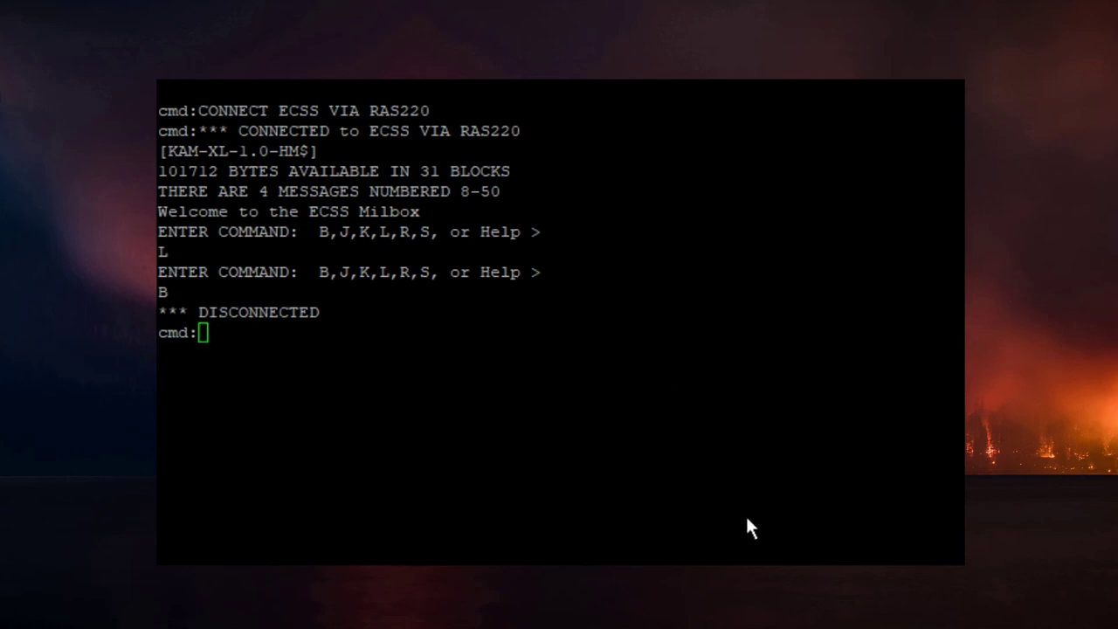
click(573, 362)
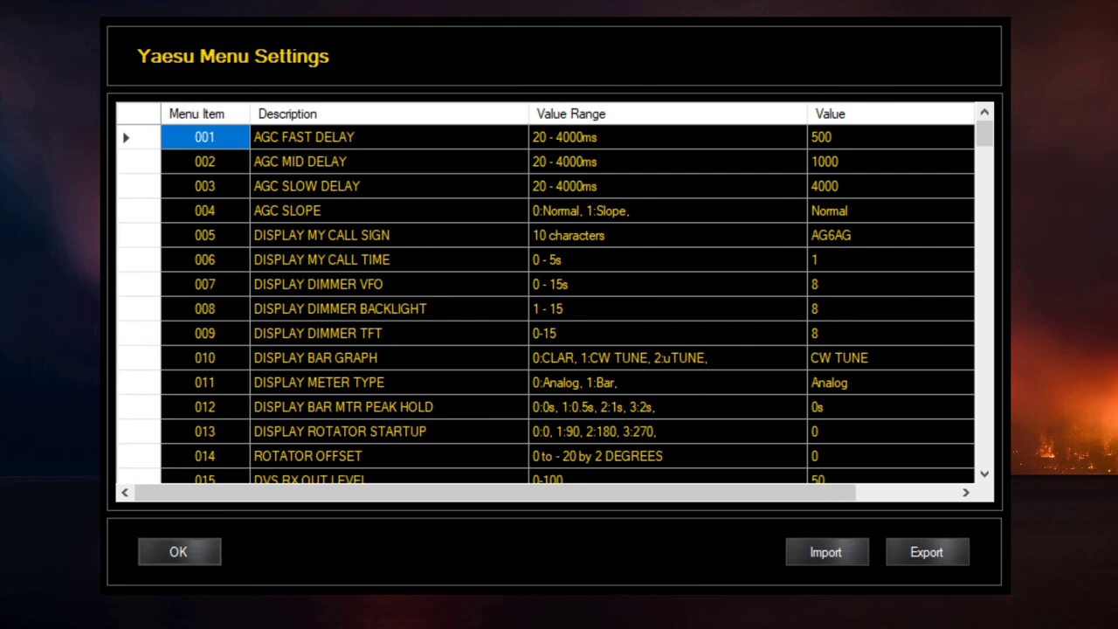
Step: Review the Yaesu menu values through the CAT and timeout items to row 045, then close with OK
scroll(546, 297, down, 5)
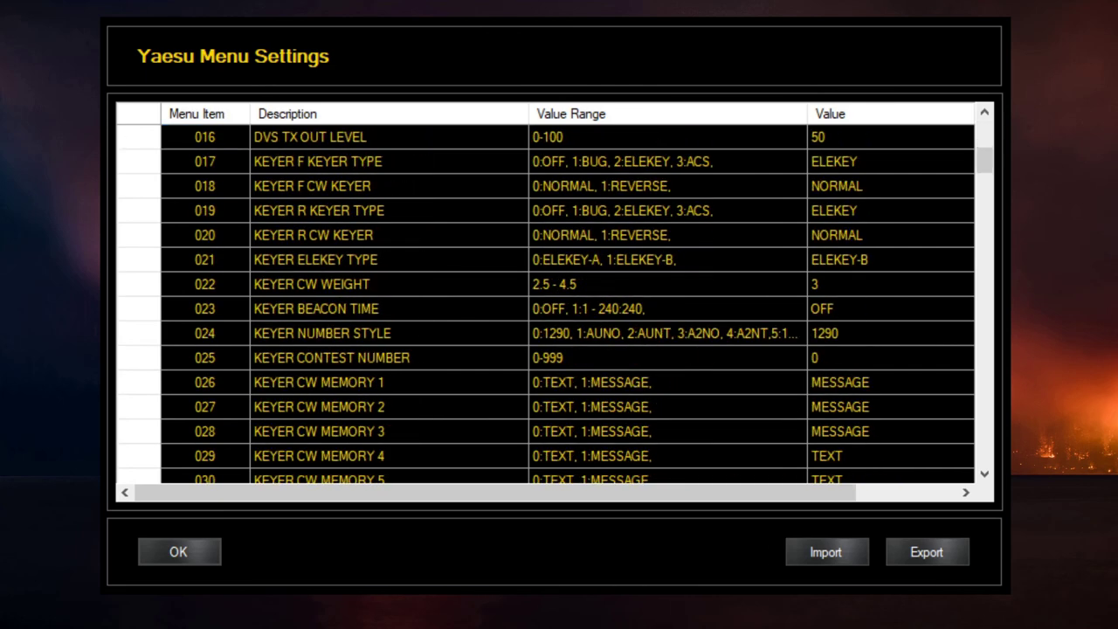
scroll(545, 297, down, 4)
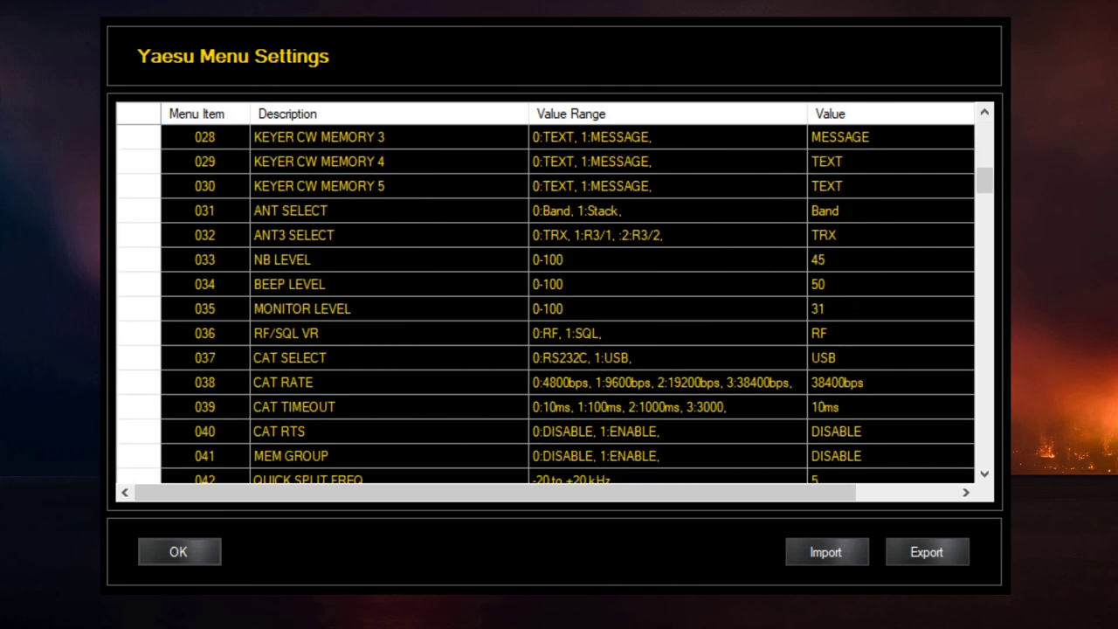
scroll(545, 297, down, 1)
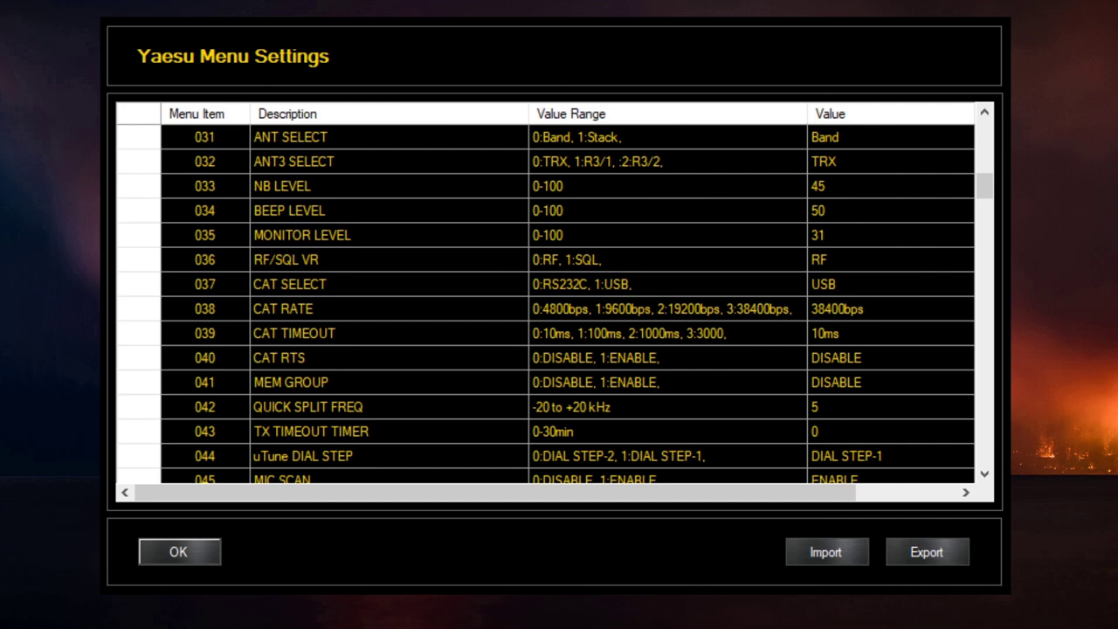
click(175, 554)
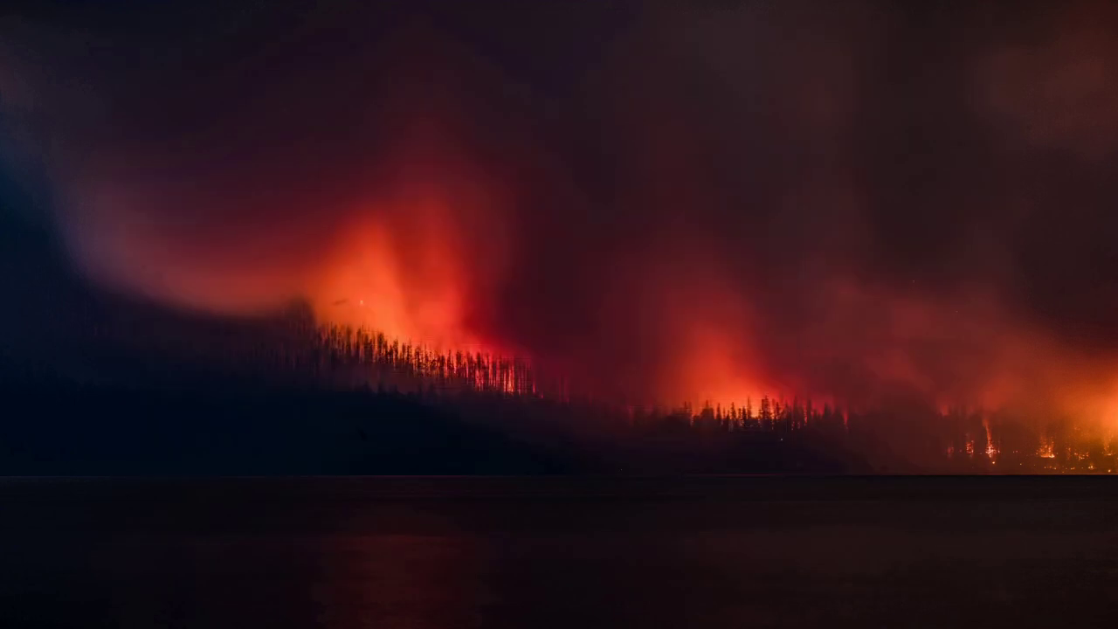